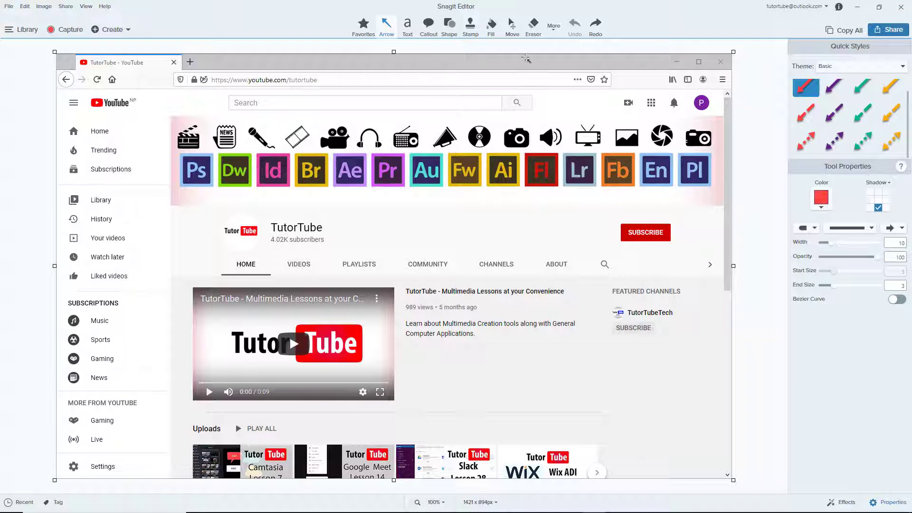
Choose the Eraser tool from the toolbar's More dropdown instead of the Arrow tool
{"action": "left_click", "coordinate": [535, 33]}
Apply the largest eraser Quick Style so the eraser Width is 100
{"action": "left_click", "coordinate": [555, 29]}
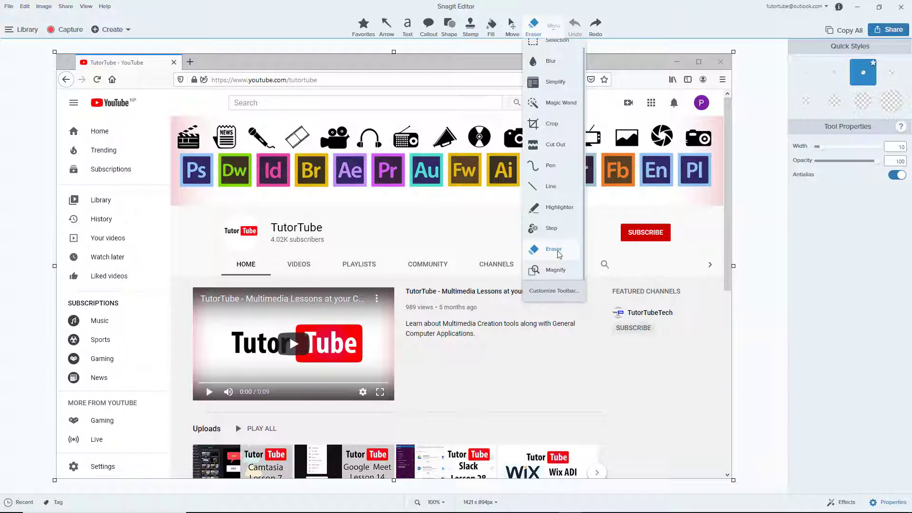
{"action": "left_click", "coordinate": [542, 253]}
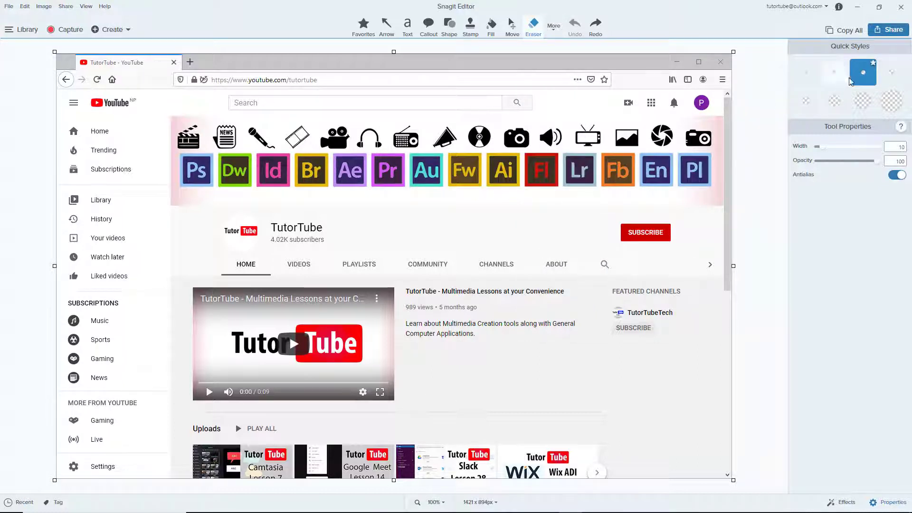
{"action": "left_click", "coordinate": [885, 109]}
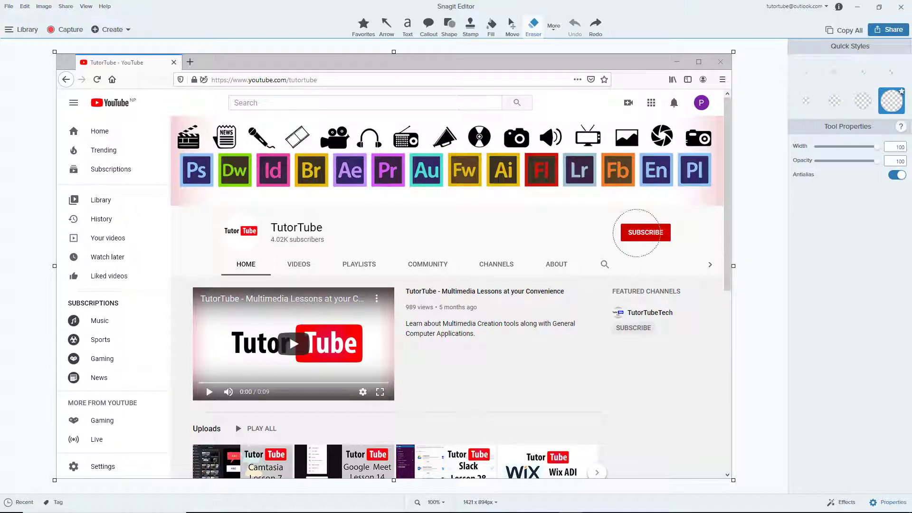
Erase the Subscribe button, then the channel logo and name with a narrower eraser, then fade banner icons at 32 opacity
{"action": "left_click_drag", "start_coordinate": [631, 230], "coordinate": [659, 233]}
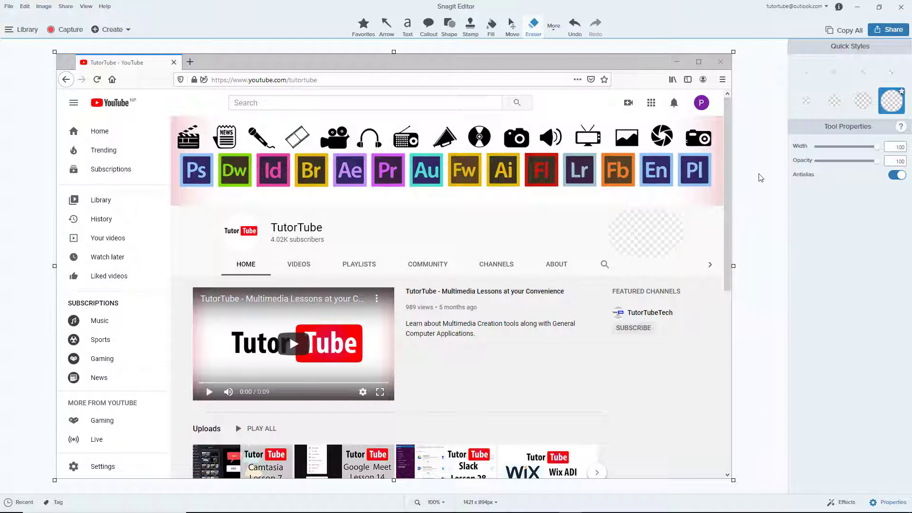
{"action": "left_click_drag", "start_coordinate": [877, 151], "coordinate": [852, 154]}
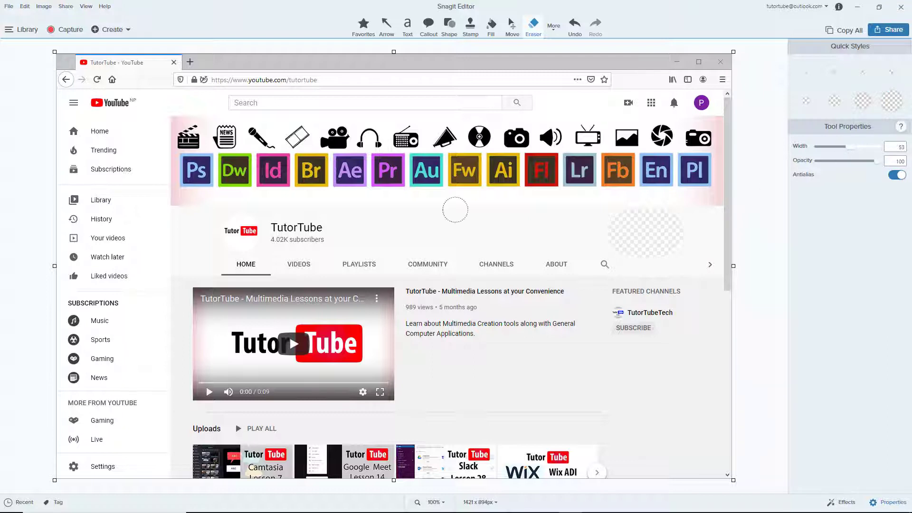
{"action": "mouse_move", "coordinate": [312, 240]}
{"action": "left_mouse_down"}
{"action": "mouse_move", "coordinate": [238, 228]}
{"action": "mouse_move", "coordinate": [325, 231]}
{"action": "left_mouse_up"}
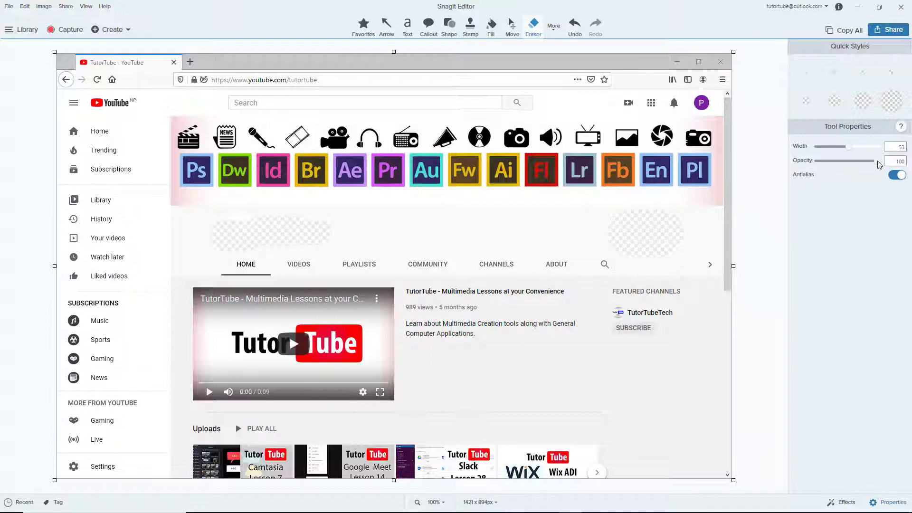
{"action": "left_click_drag", "start_coordinate": [880, 165], "coordinate": [854, 165]}
{"action": "mouse_move", "coordinate": [654, 174]}
{"action": "left_mouse_down"}
{"action": "mouse_move", "coordinate": [545, 184]}
{"action": "mouse_move", "coordinate": [636, 146]}
{"action": "mouse_move", "coordinate": [517, 169]}
{"action": "mouse_move", "coordinate": [484, 142]}
{"action": "mouse_move", "coordinate": [457, 157]}
{"action": "left_mouse_up"}
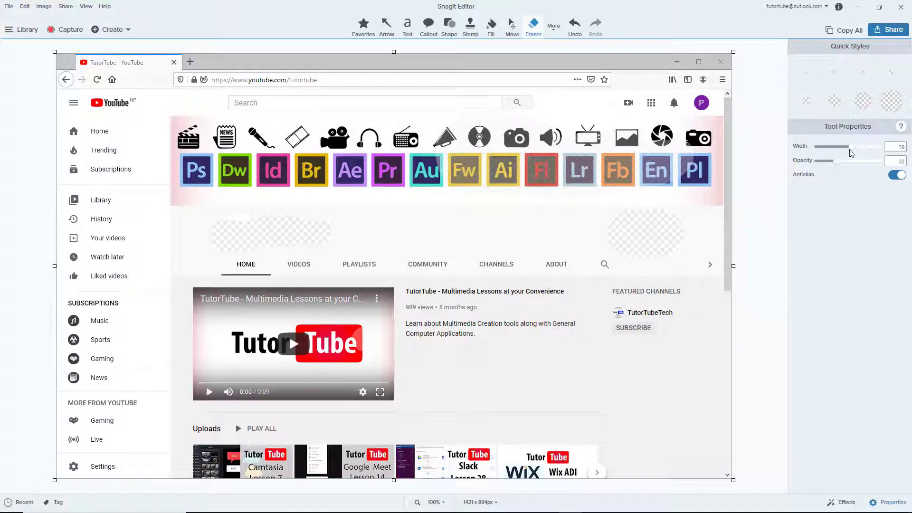
With eraser width and opacity at 100 and Antialias off, erase most of the red Tube logo
{"action": "left_click_drag", "start_coordinate": [850, 153], "coordinate": [910, 152]}
{"action": "left_click_drag", "start_coordinate": [851, 162], "coordinate": [881, 162]}
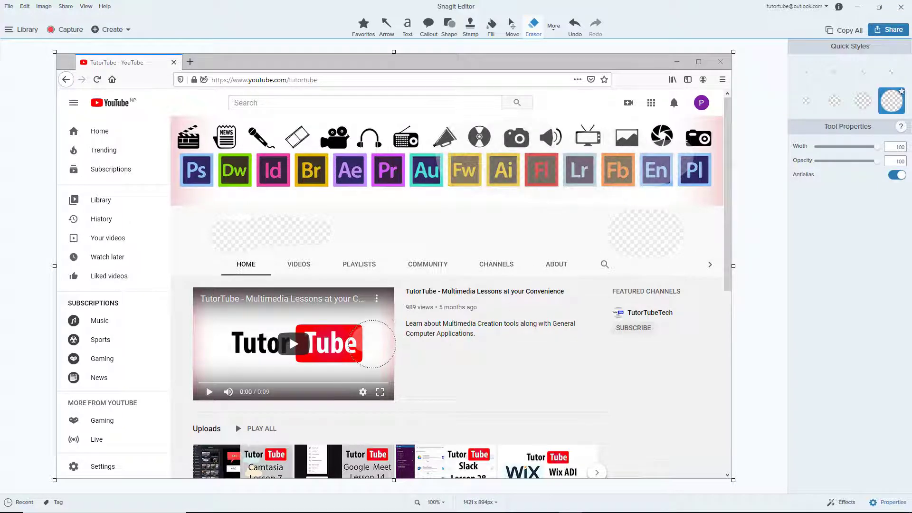
{"action": "left_click", "coordinate": [366, 345]}
{"action": "left_click", "coordinate": [896, 176]}
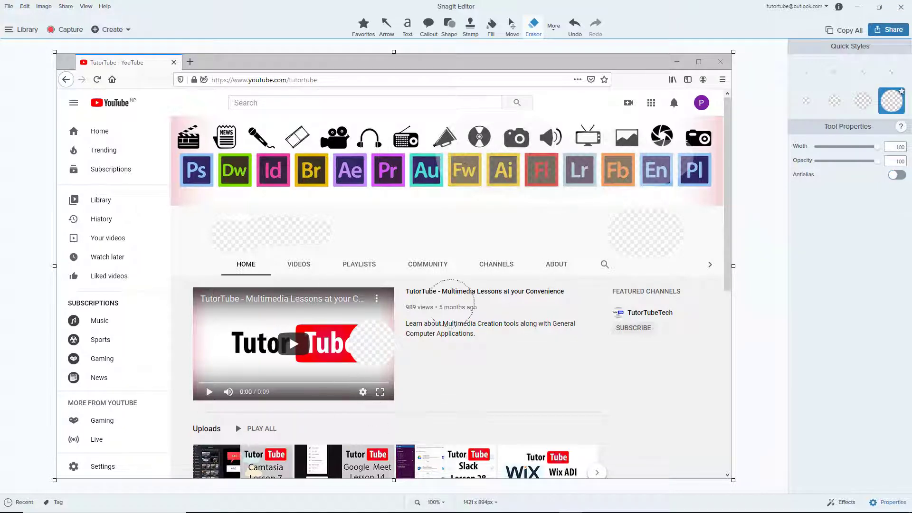
{"action": "left_click", "coordinate": [315, 341]}
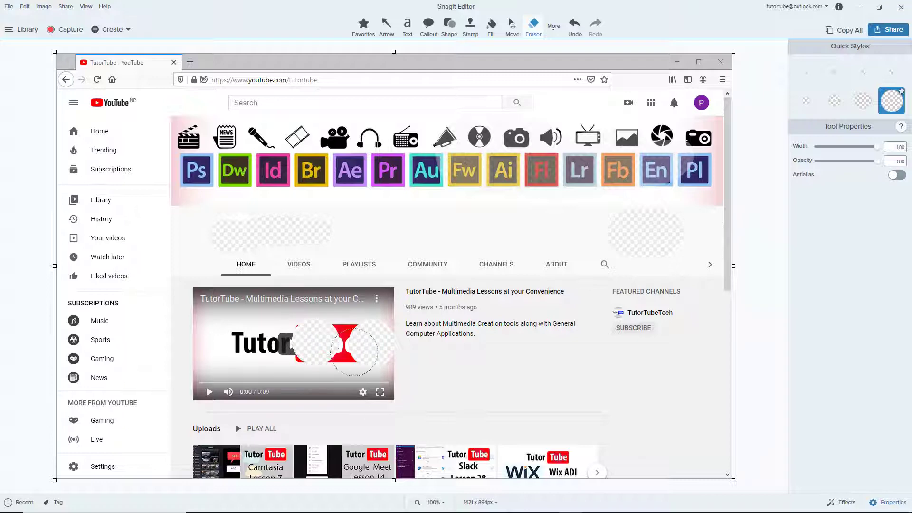
{"action": "left_click", "coordinate": [342, 344]}
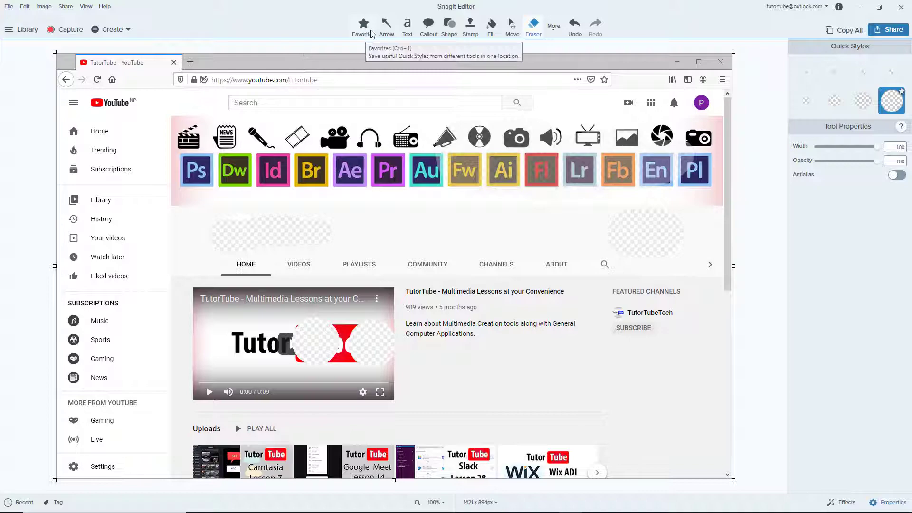
{"action": "left_click", "coordinate": [386, 27]}
{"action": "scroll", "coordinate": [636, 205], "scroll_direction": "up", "scroll_amount": 1}
{"action": "scroll", "coordinate": [636, 205], "scroll_direction": "up", "scroll_amount": 1}
{"action": "scroll", "coordinate": [637, 205], "scroll_direction": "right", "scroll_amount": 3}
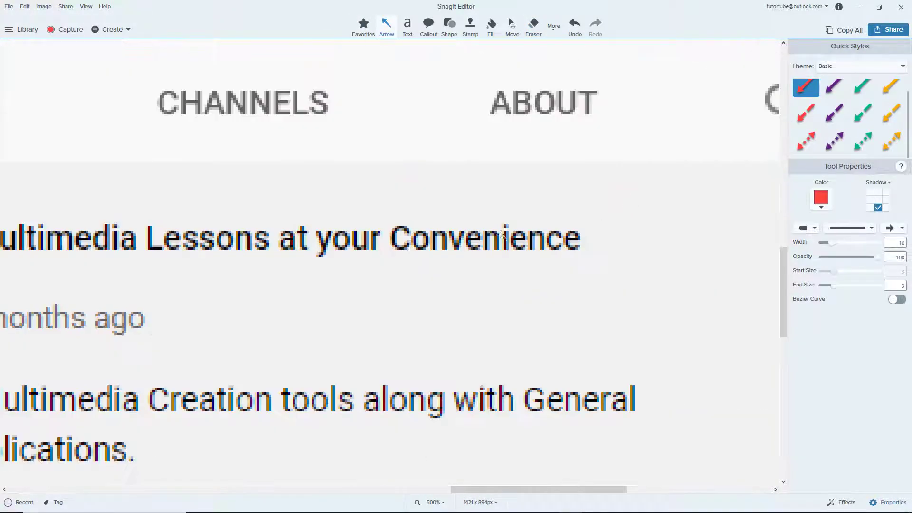
{"action": "scroll", "coordinate": [406, 258], "scroll_direction": "down", "scroll_amount": 1}
{"action": "scroll", "coordinate": [252, 346], "scroll_direction": "down", "scroll_amount": 1}
{"action": "scroll", "coordinate": [264, 384], "scroll_direction": "up", "scroll_amount": 2}
{"action": "scroll", "coordinate": [570, 228], "scroll_direction": "up", "scroll_amount": 1}
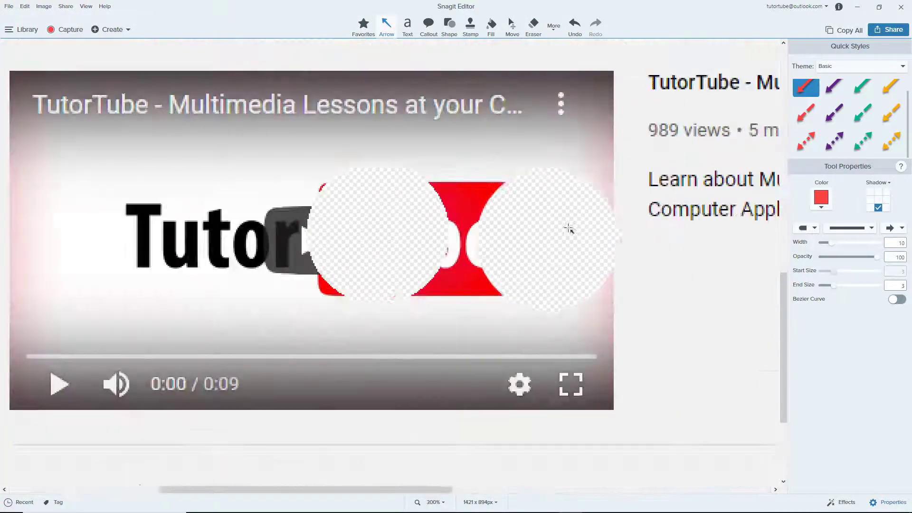
{"action": "scroll", "coordinate": [387, 245], "scroll_direction": "up", "scroll_amount": 1}
{"action": "scroll", "coordinate": [391, 241], "scroll_direction": "up", "scroll_amount": 1}
{"action": "scroll", "coordinate": [414, 244], "scroll_direction": "up", "scroll_amount": 1}
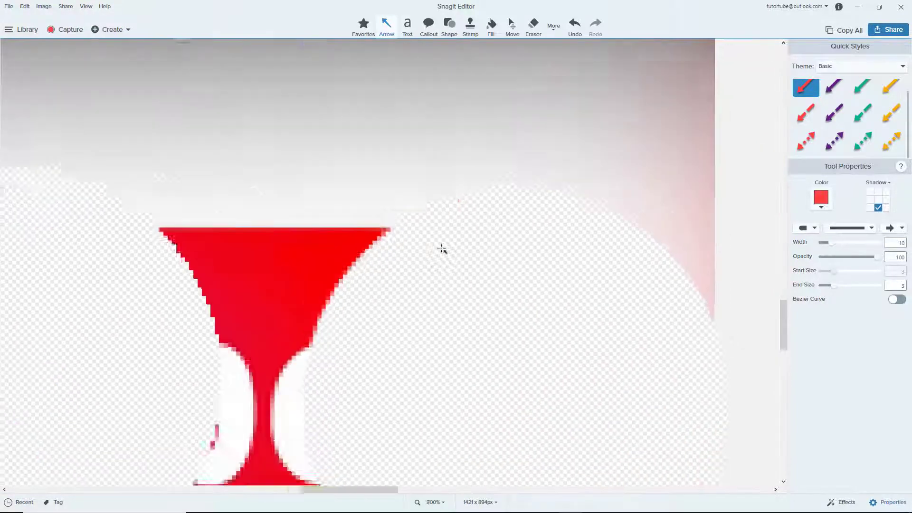
{"action": "scroll", "coordinate": [440, 249], "scroll_direction": "up", "scroll_amount": 1}
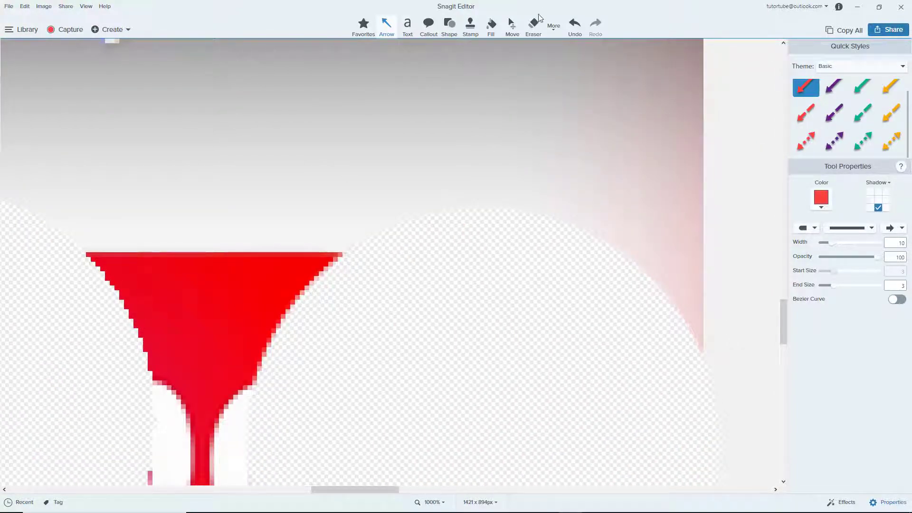
{"action": "left_click", "coordinate": [534, 26]}
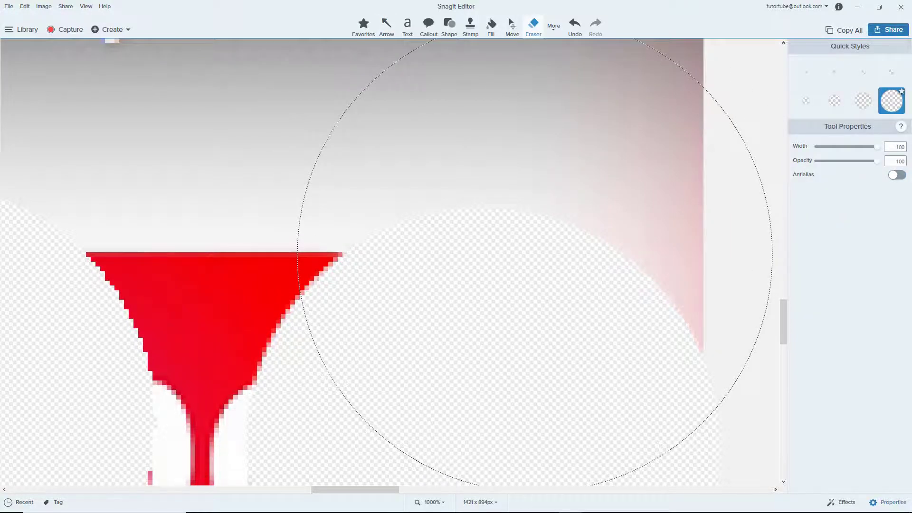
{"action": "scroll", "coordinate": [535, 260], "scroll_direction": "down", "scroll_amount": 3}
{"action": "scroll", "coordinate": [538, 256], "scroll_direction": "down", "scroll_amount": 1}
{"action": "scroll", "coordinate": [539, 253], "scroll_direction": "down", "scroll_amount": 1}
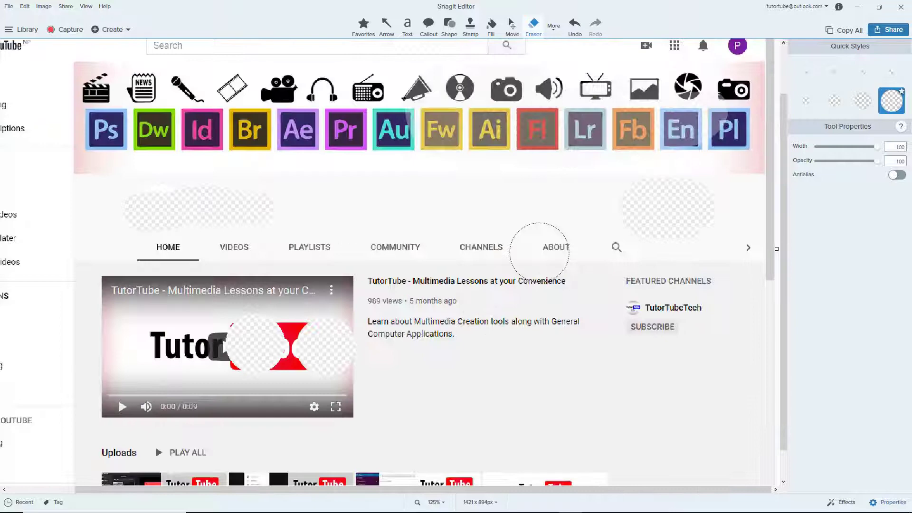
{"action": "scroll", "coordinate": [540, 250], "scroll_direction": "down", "scroll_amount": 1}
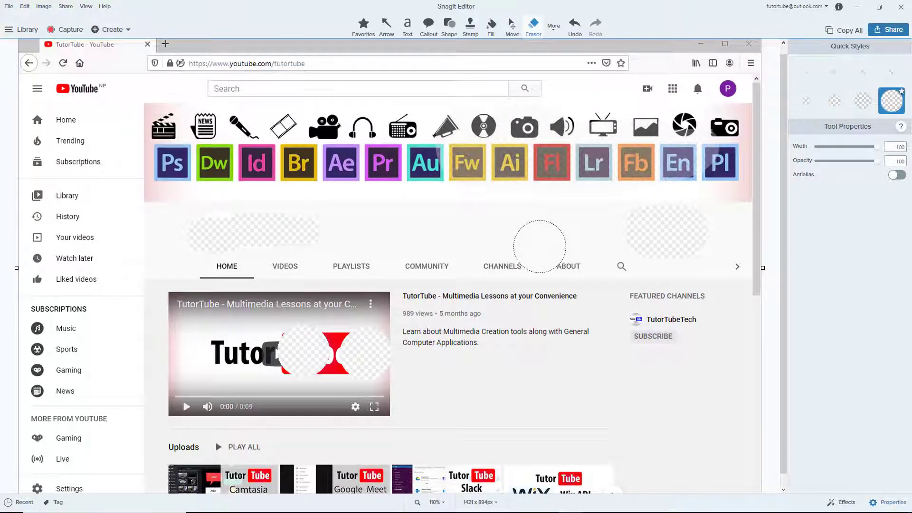